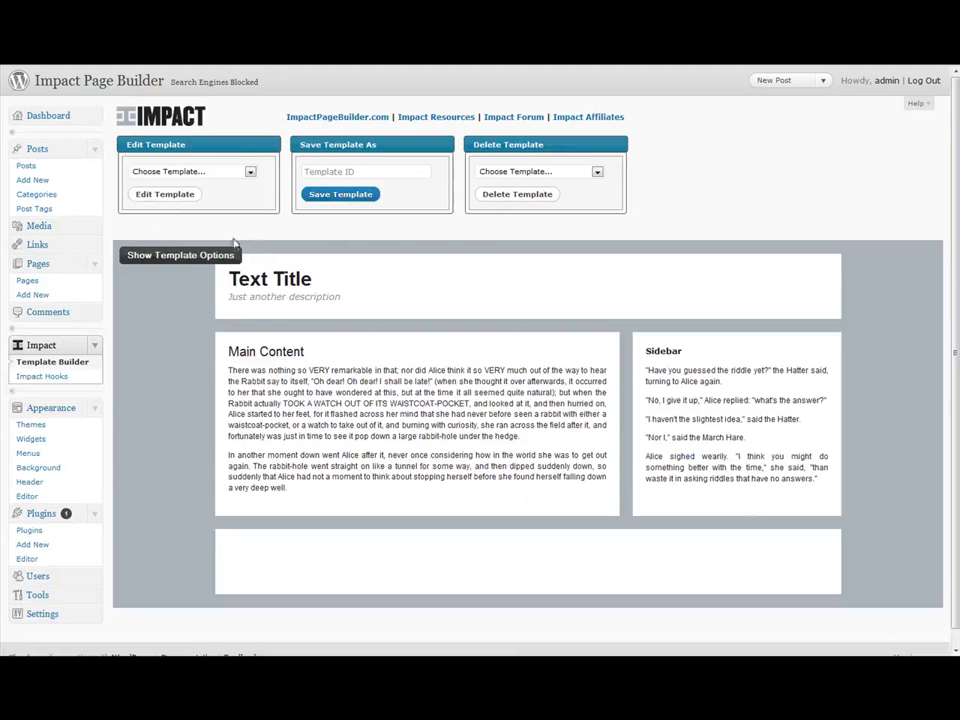
Load the default template for editing and view the live Impact Default page down to its footer
{"action": "left_click", "coordinate": [250, 173]}
{"action": "left_click", "coordinate": [143, 196]}
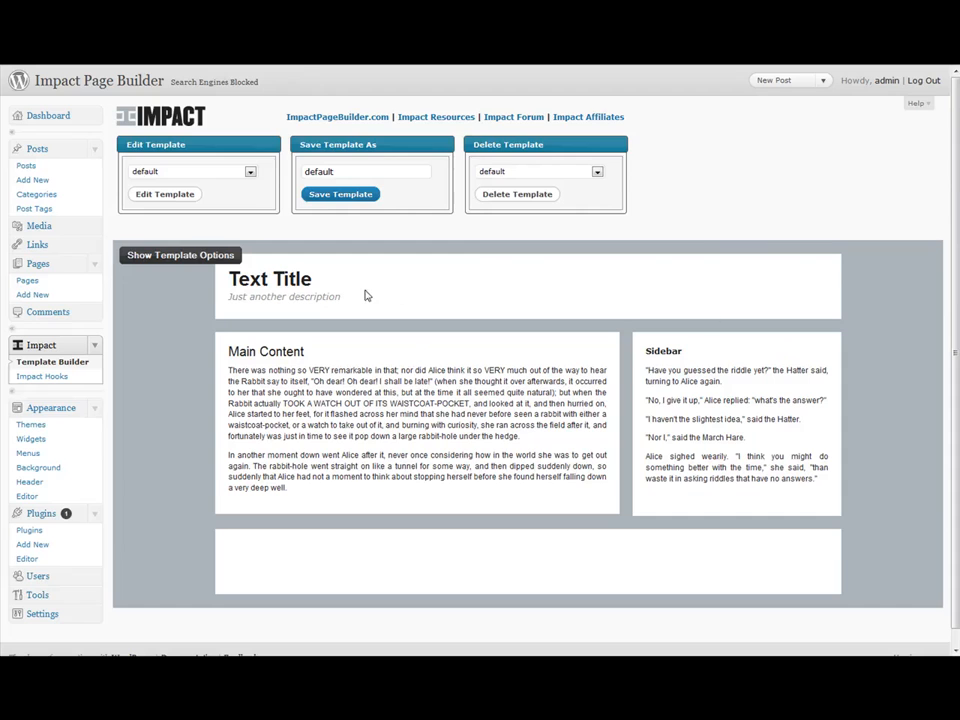
{"action": "left_click", "coordinate": [137, 82]}
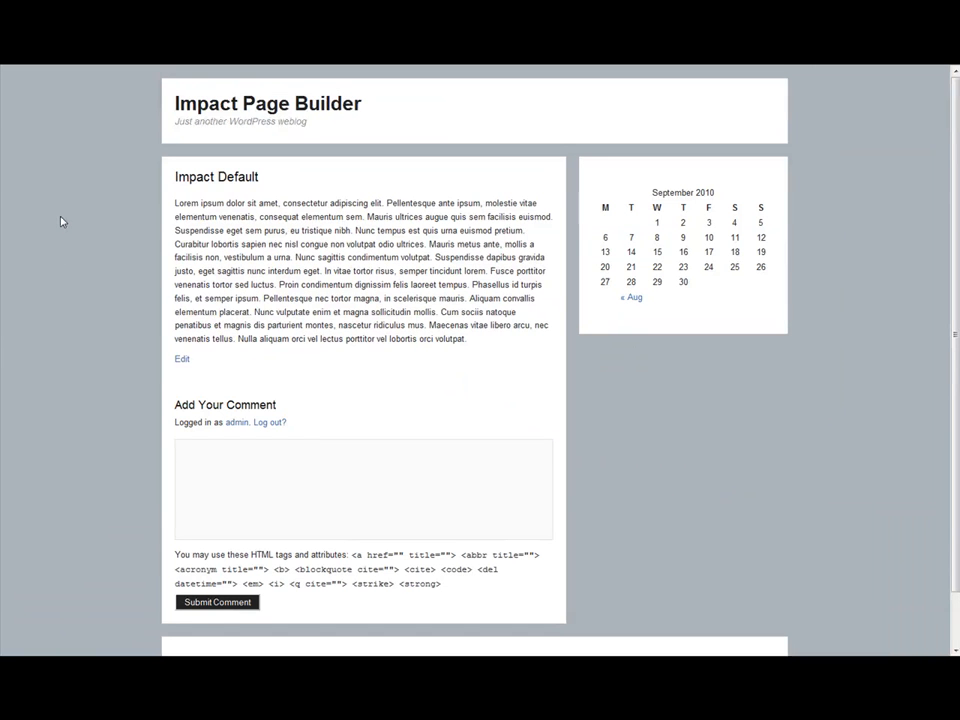
{"action": "scroll", "coordinate": [62, 224], "scroll_direction": "down", "scroll_amount": 1}
{"action": "scroll", "coordinate": [75, 293], "scroll_direction": "up", "scroll_amount": 1}
{"action": "scroll", "coordinate": [73, 292], "scroll_direction": "down", "scroll_amount": 1}
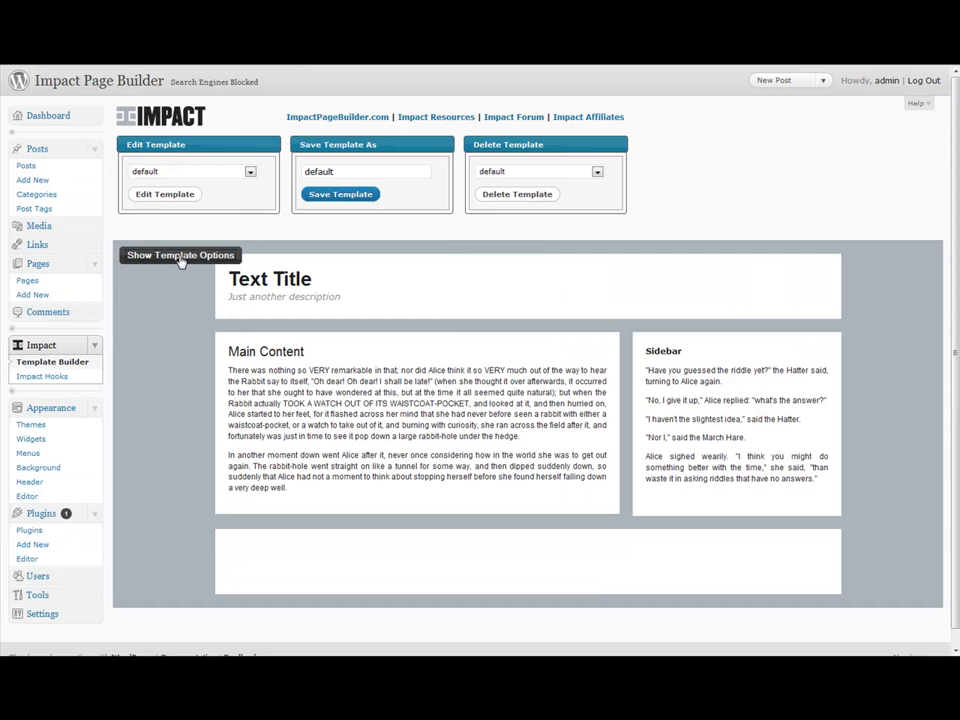
Set the default template's footer height to 55 px and save the template
{"action": "left_click", "coordinate": [181, 257]}
{"action": "left_click", "coordinate": [252, 278]}
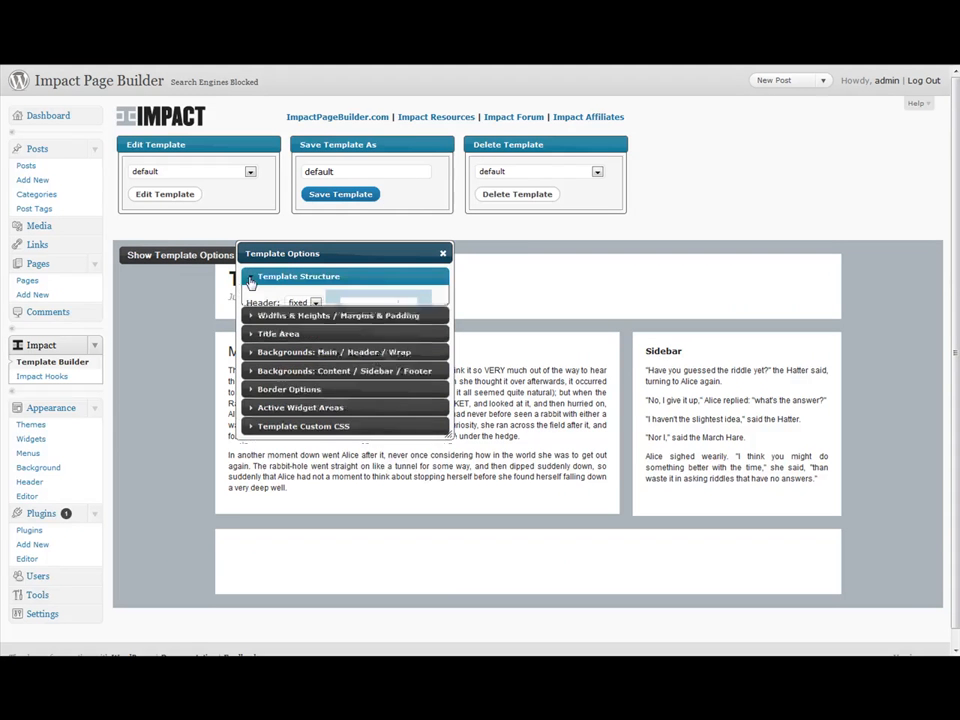
{"action": "left_click", "coordinate": [252, 384]}
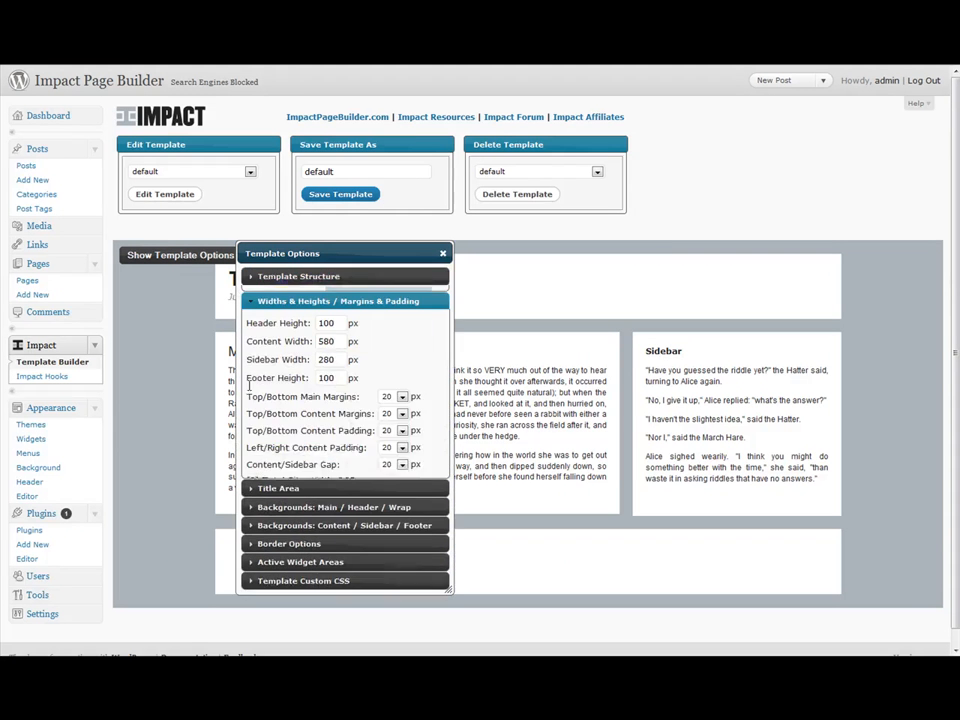
{"action": "double_click", "coordinate": [326, 370]}
{"action": "type", "text": "55"}
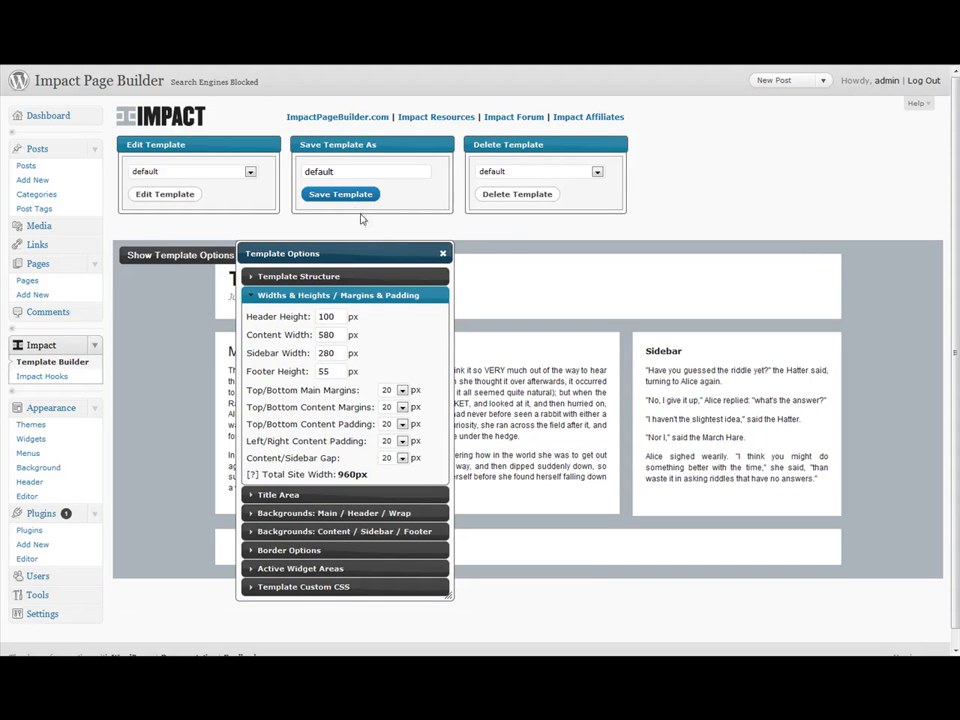
{"action": "left_click", "coordinate": [340, 195]}
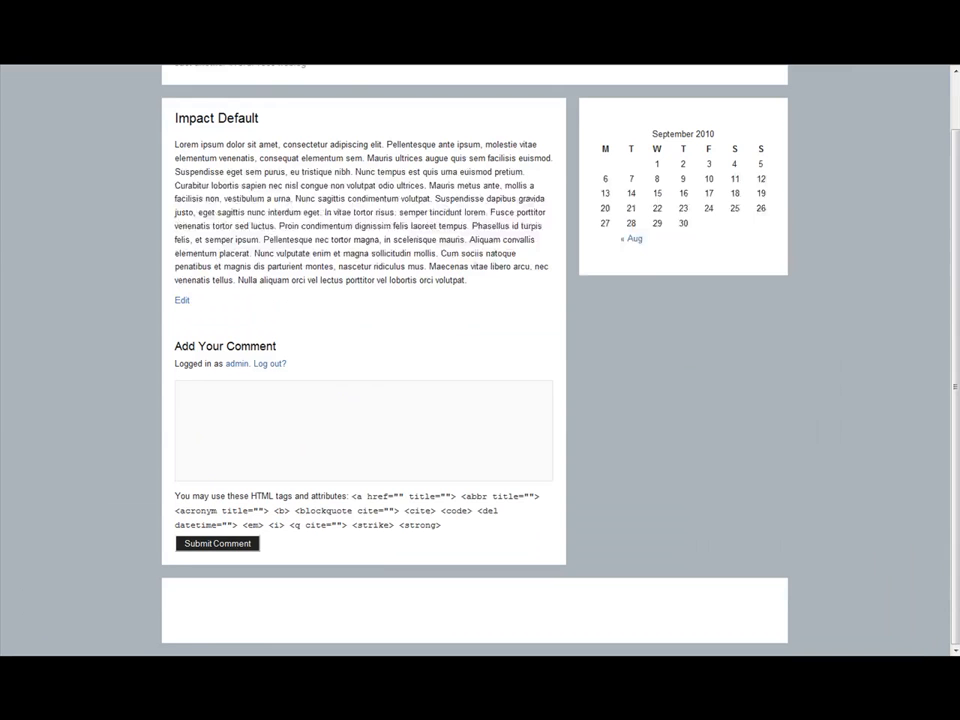
Check the resized footer on the live Impact Default page
{"action": "scroll", "coordinate": [80, 410], "scroll_direction": "up", "scroll_amount": 1}
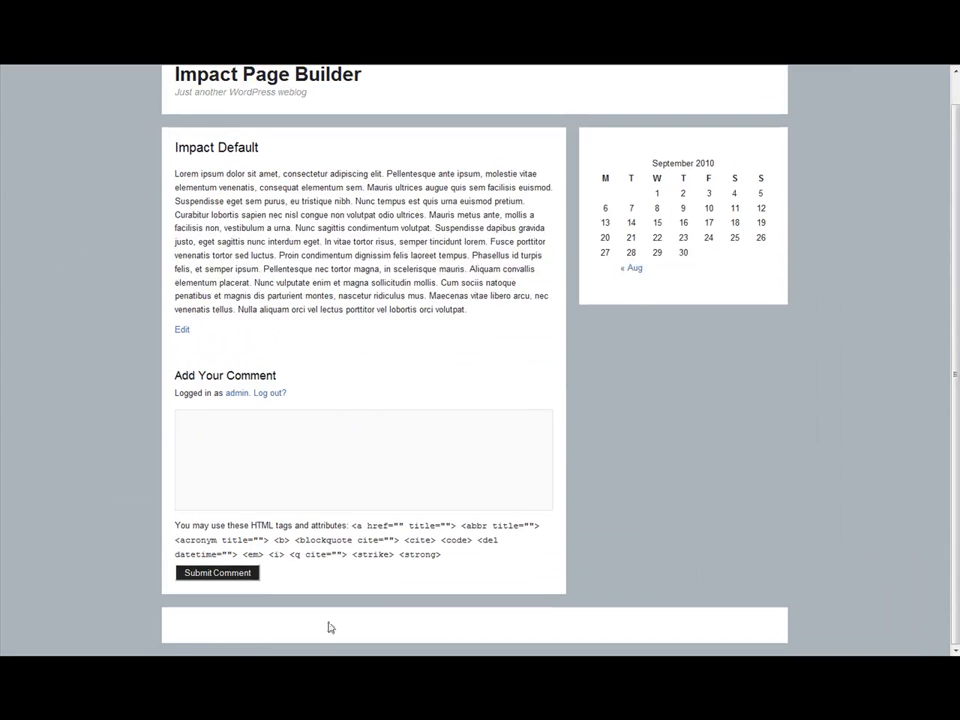
{"action": "scroll", "coordinate": [270, 578], "scroll_direction": "up", "scroll_amount": 1}
{"action": "scroll", "coordinate": [205, 496], "scroll_direction": "down", "scroll_amount": 1}
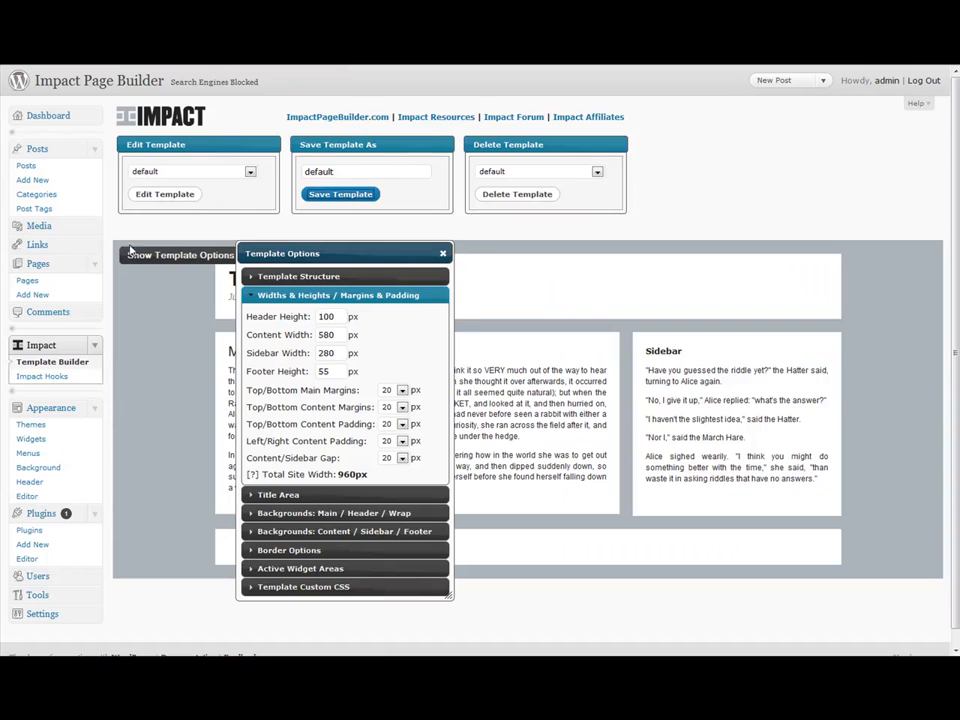
Paste the footer HTML with Terms & Conditions, Contact and Affiliates links, the Impact credit and the copyright line into a new Impact hook box
{"action": "left_click", "coordinate": [43, 377]}
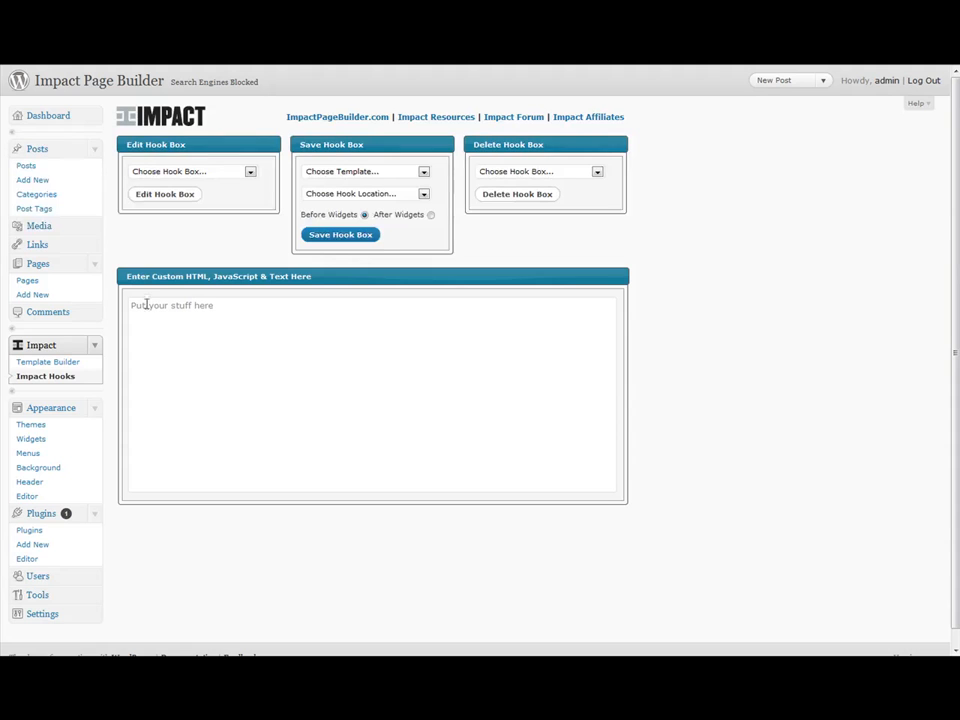
{"action": "left_click", "coordinate": [195, 344]}
{"action": "right_click", "coordinate": [195, 345]}
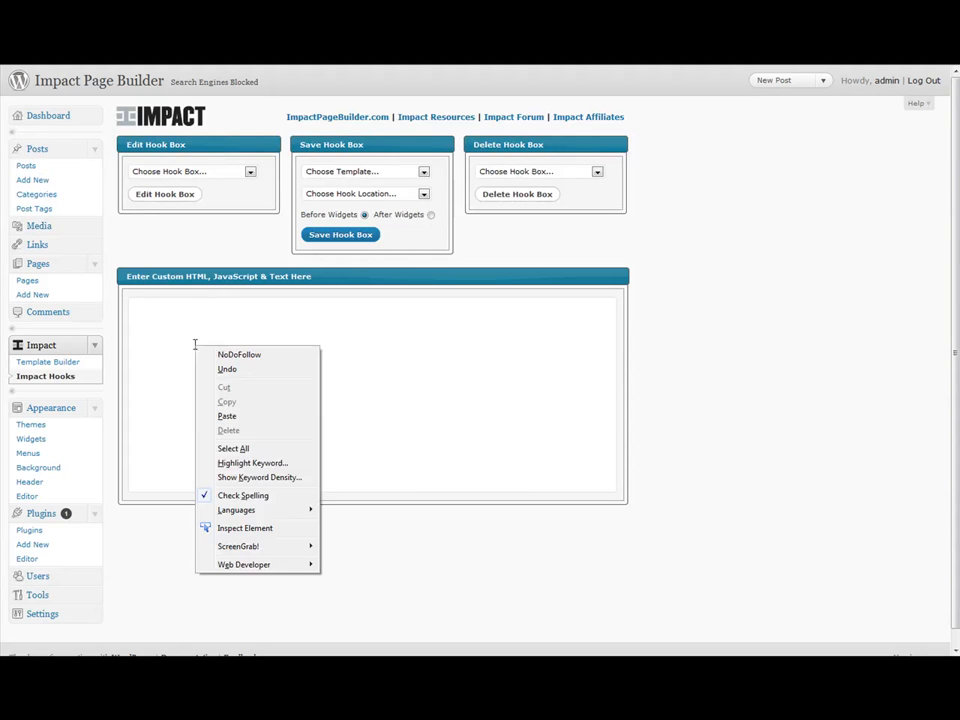
{"action": "left_click", "coordinate": [228, 416]}
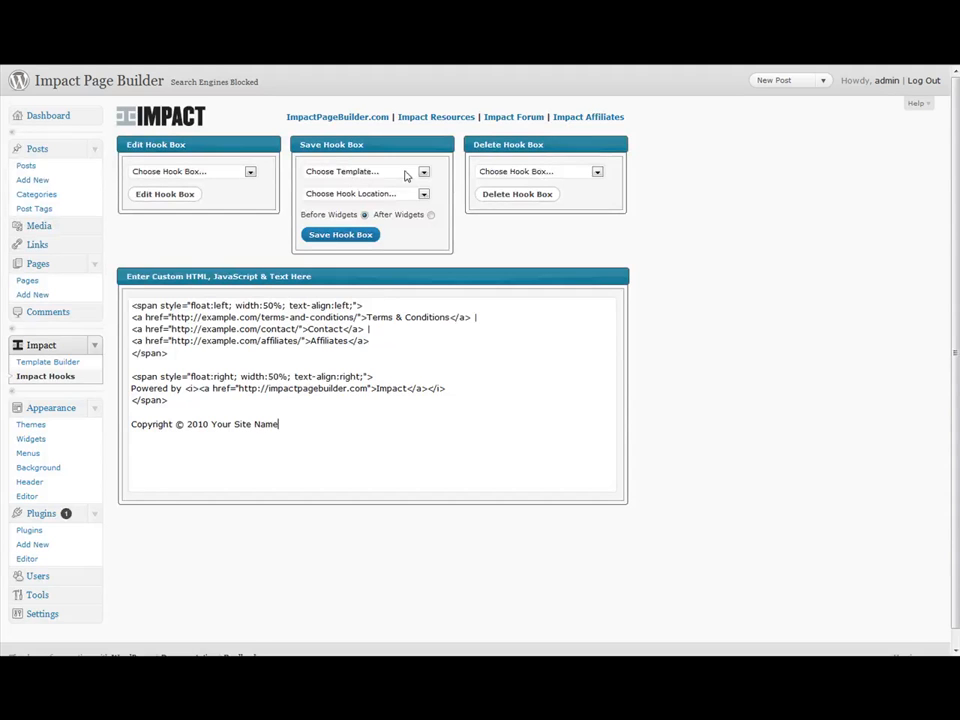
Save the hook box for the default template at the in_footer location and view the live site
{"action": "left_click", "coordinate": [418, 172]}
{"action": "left_click", "coordinate": [321, 196]}
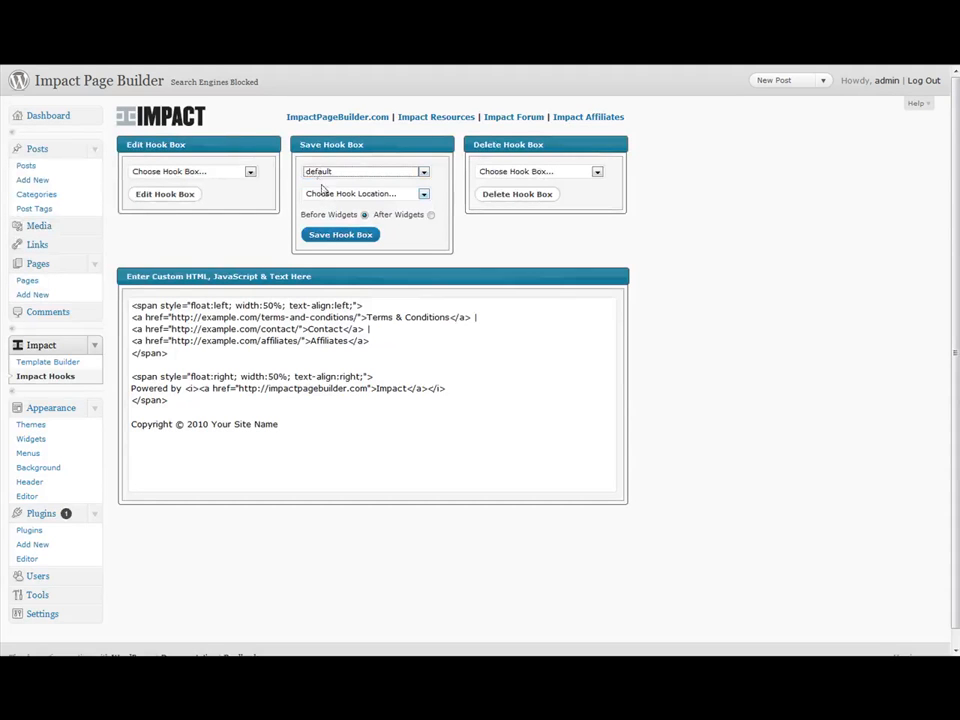
{"action": "left_click", "coordinate": [399, 196]}
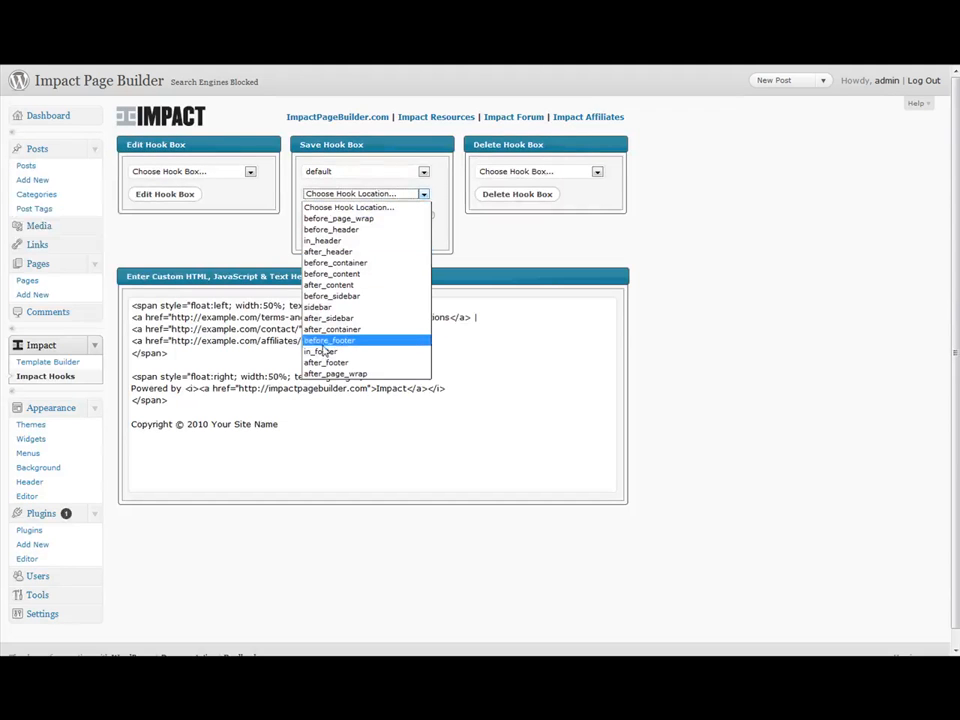
{"action": "left_click", "coordinate": [325, 353]}
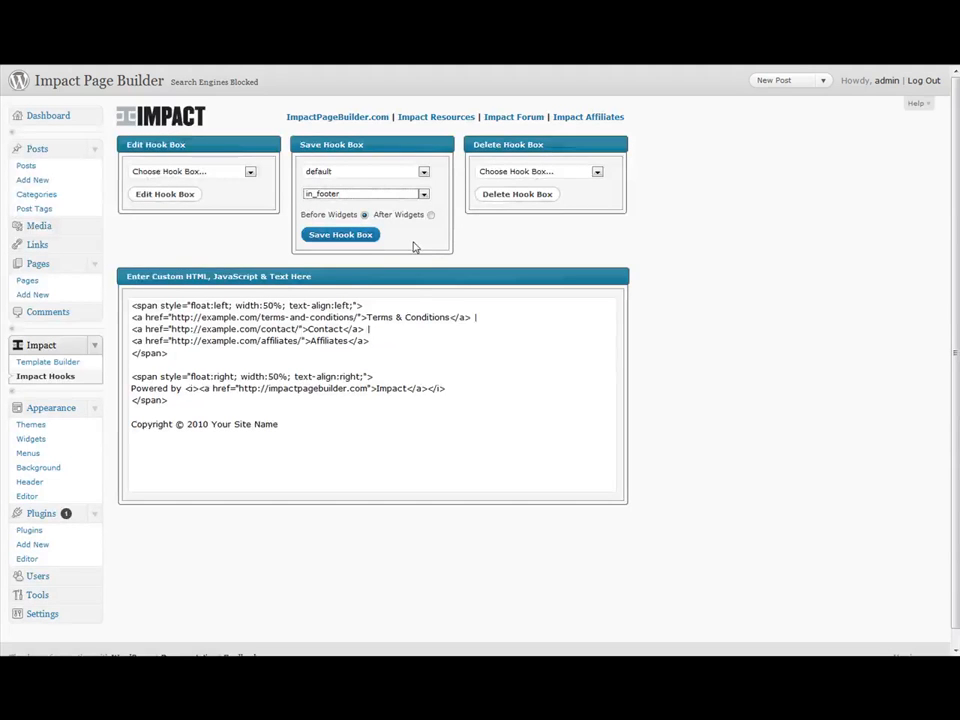
{"action": "left_click", "coordinate": [340, 235]}
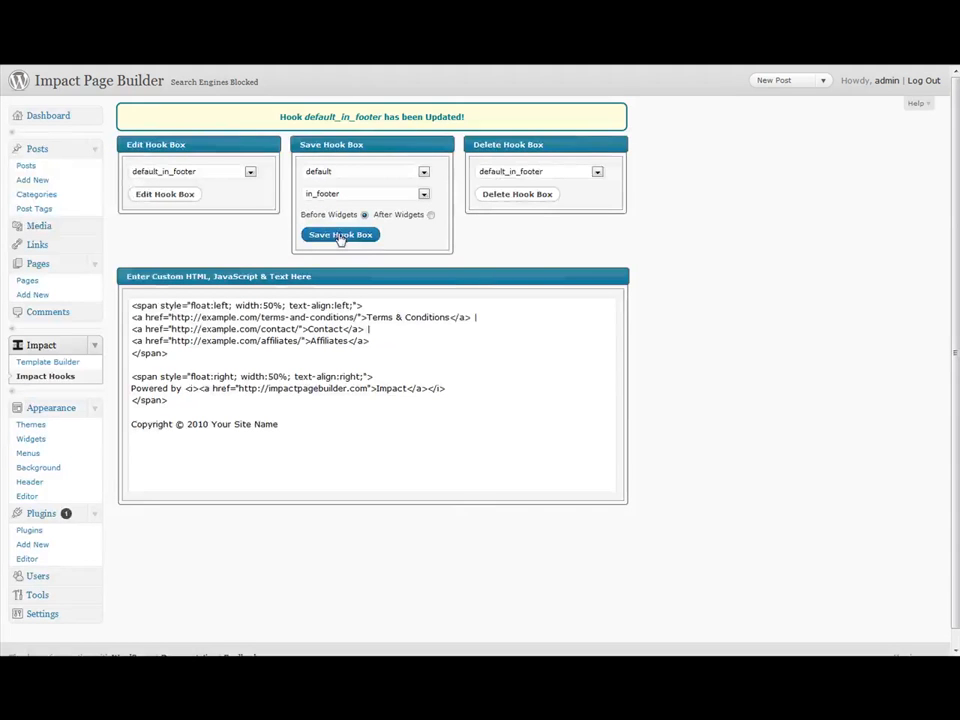
{"action": "left_click", "coordinate": [68, 82]}
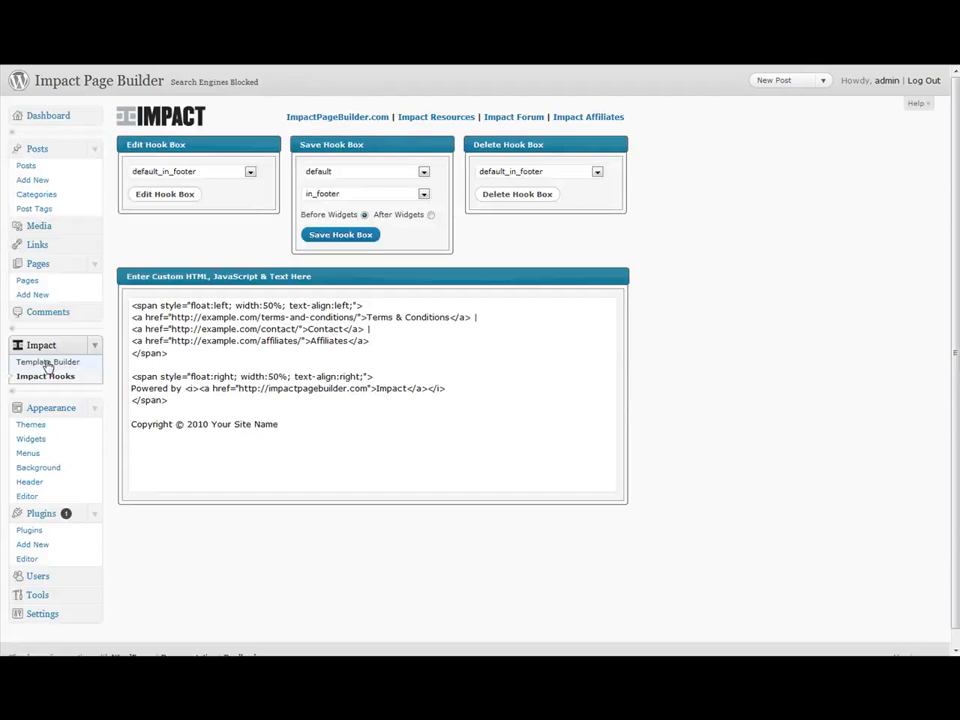
Load the default template in the Template Builder and show its template options clear of the page preview
{"action": "left_click", "coordinate": [47, 364]}
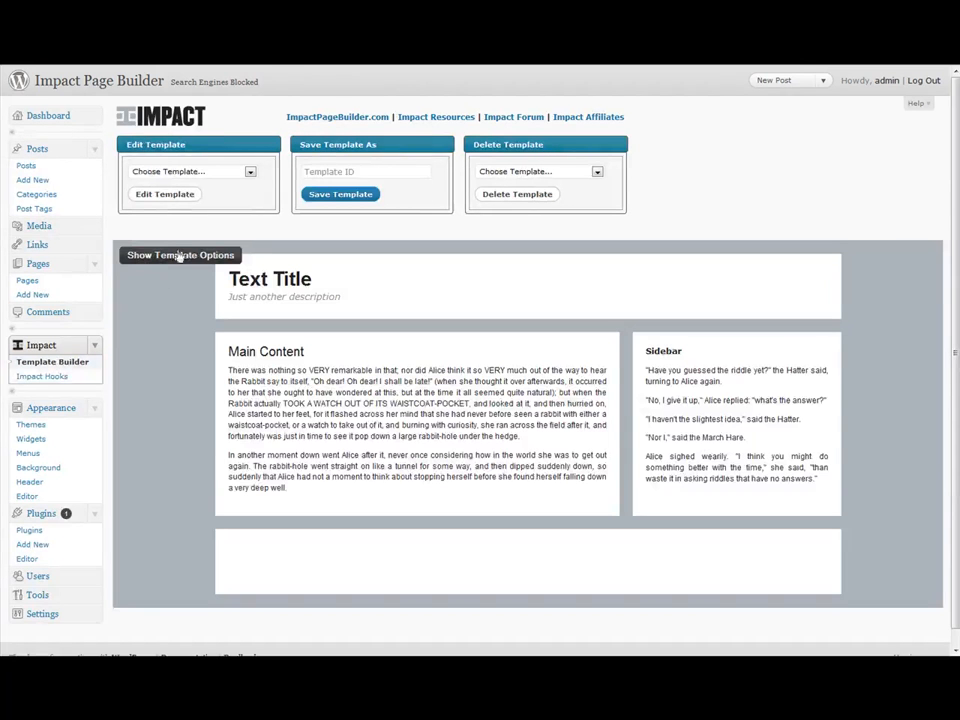
{"action": "left_click", "coordinate": [185, 172]}
{"action": "left_click", "coordinate": [145, 196]}
{"action": "left_click", "coordinate": [160, 194]}
{"action": "left_click", "coordinate": [160, 256]}
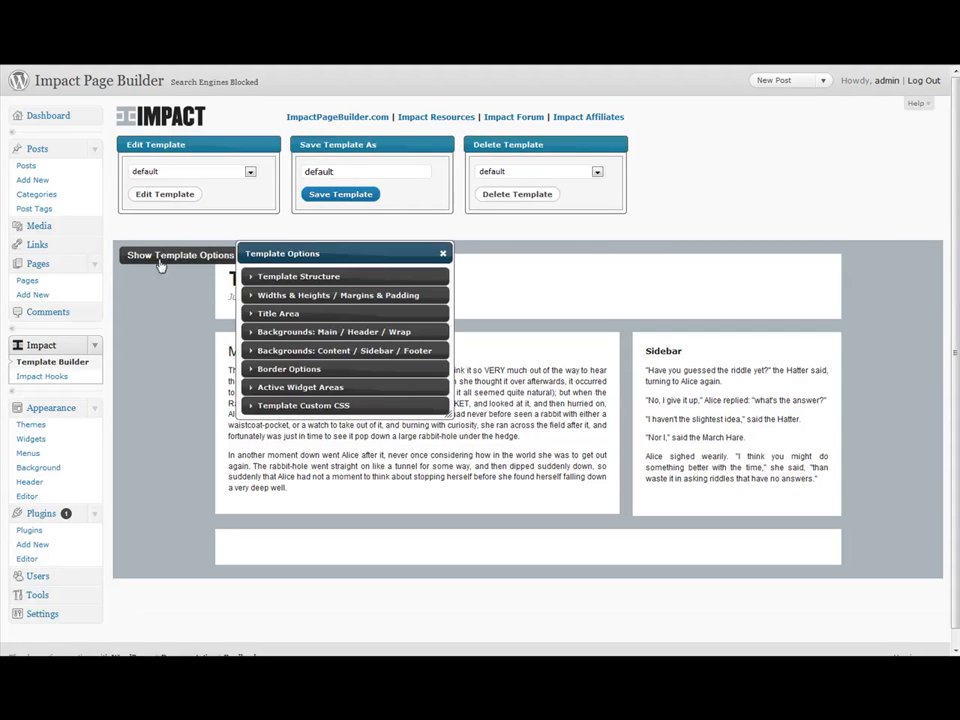
{"action": "left_click_drag", "start_coordinate": [328, 253], "coordinate": [865, 61]}
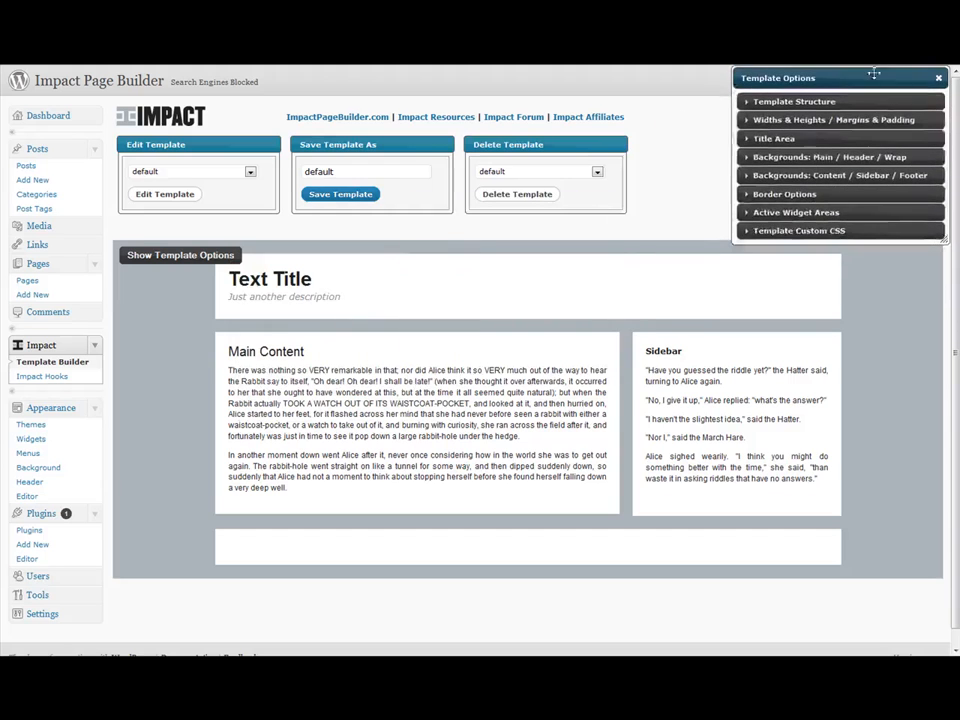
Add "padding: 5px 10px;" and "text-align: center;" to #impact-in-footer in the template's custom CSS and save the default template
{"action": "left_click", "coordinate": [745, 234]}
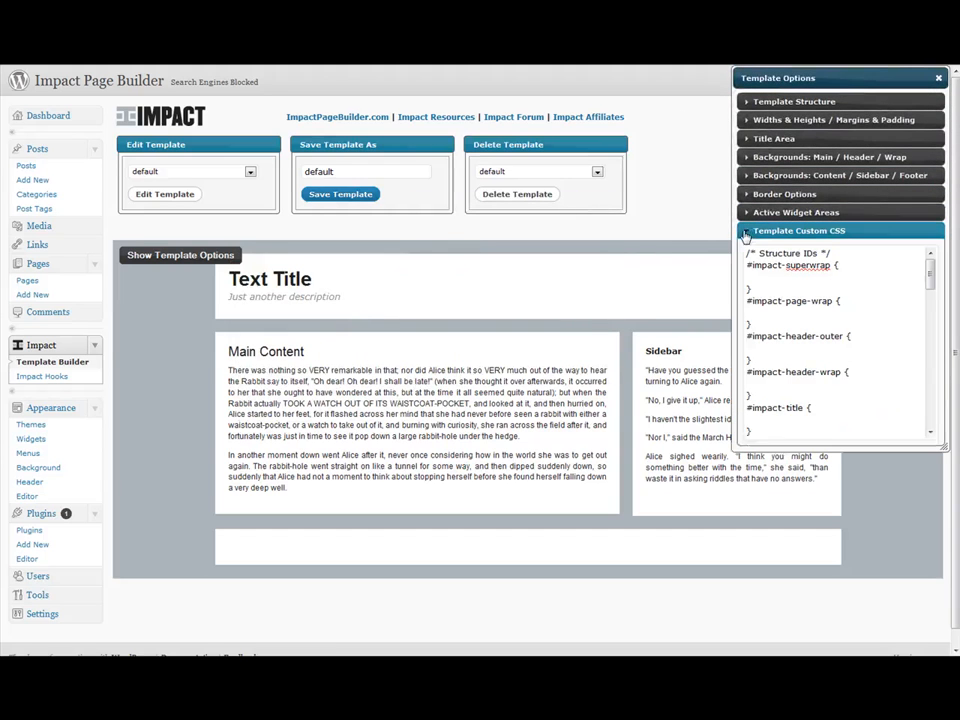
{"action": "left_click_drag", "start_coordinate": [931, 289], "coordinate": [926, 431]}
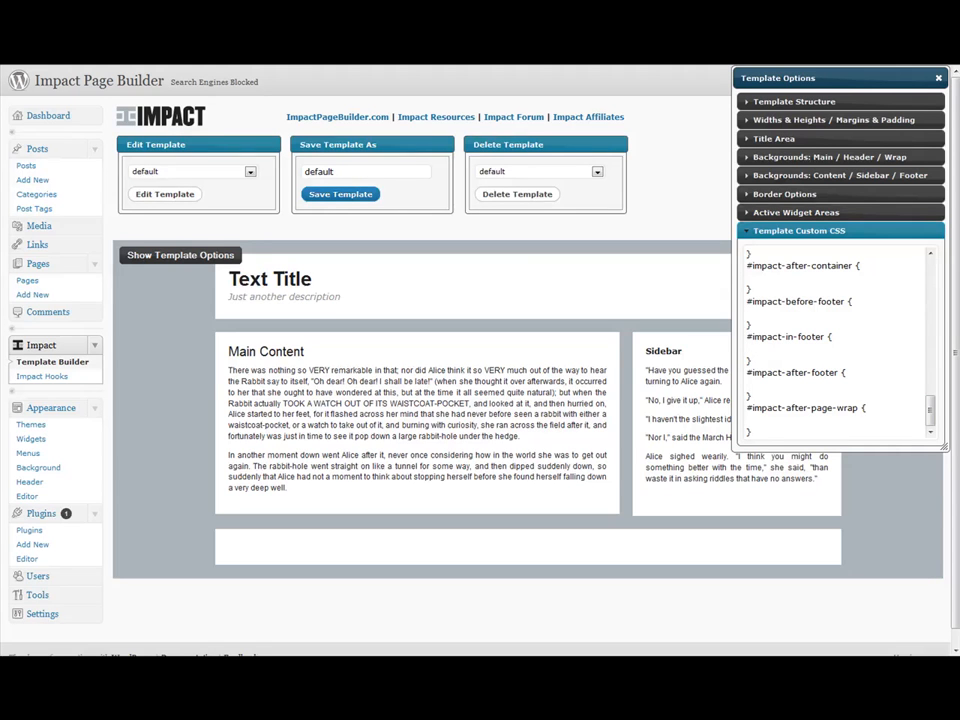
{"action": "left_click", "coordinate": [758, 351]}
{"action": "type", "text": "padding: 5px 10px; text-align: center;"}
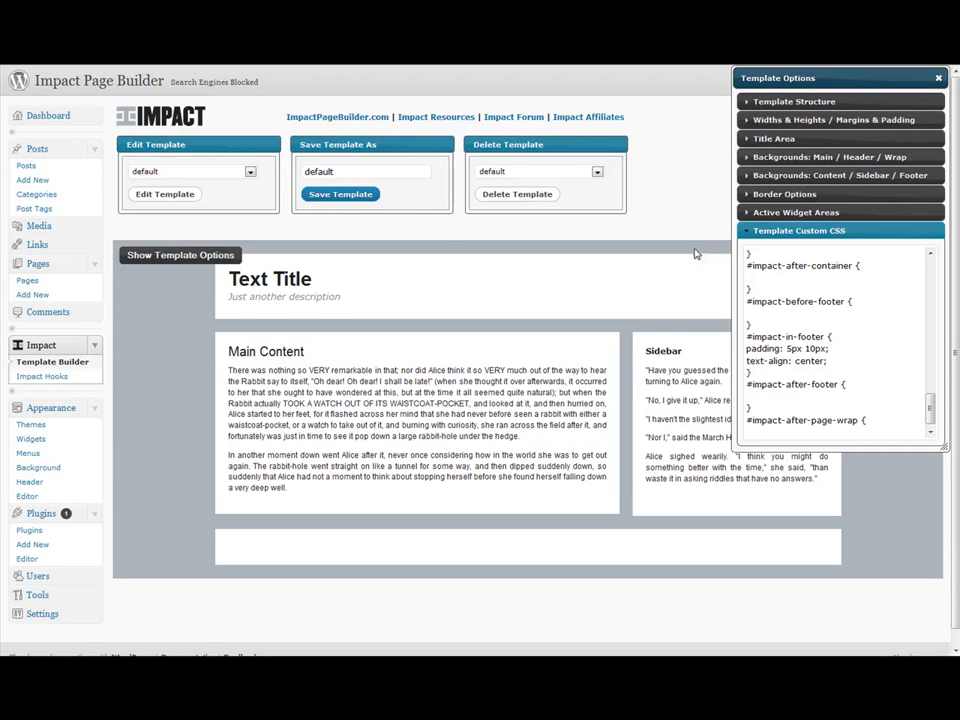
{"action": "left_click", "coordinate": [348, 196]}
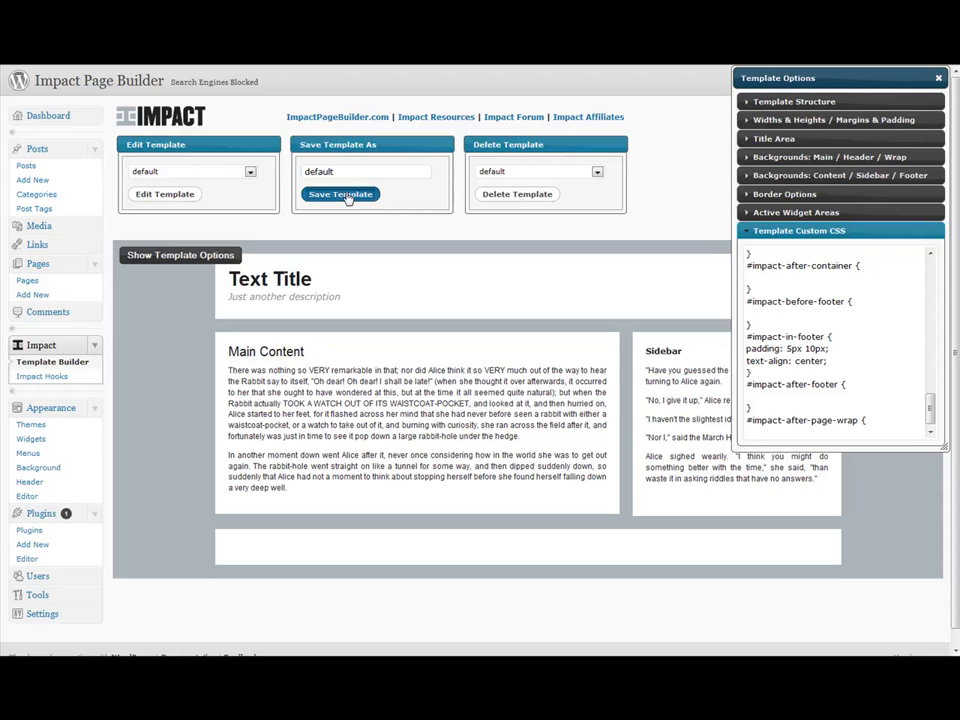